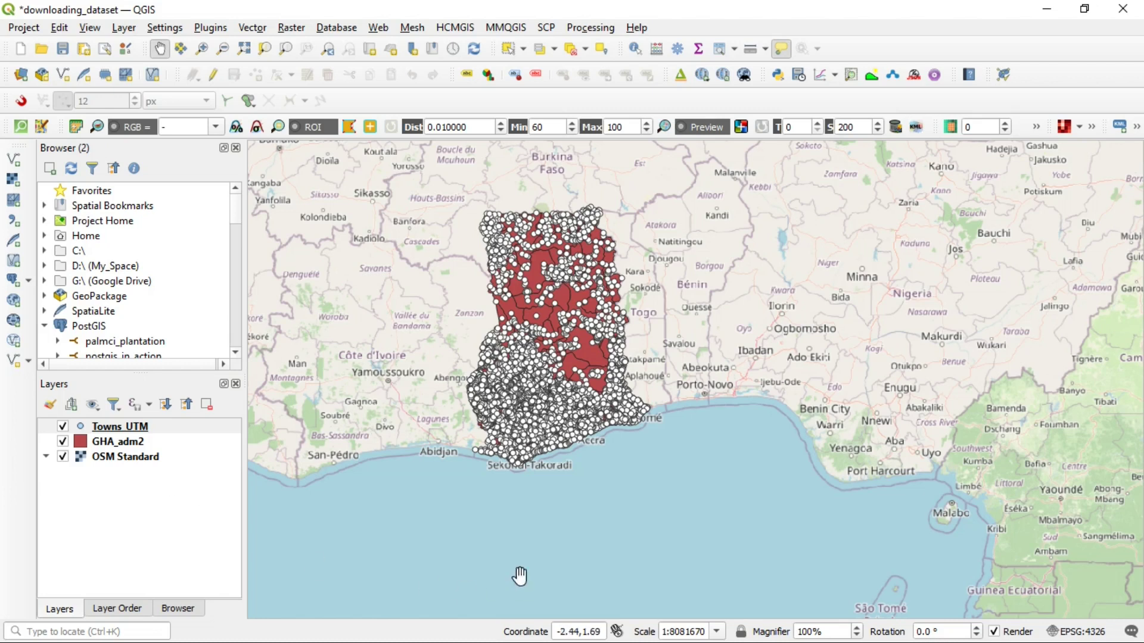
scroll(628, 367, "down", 2)
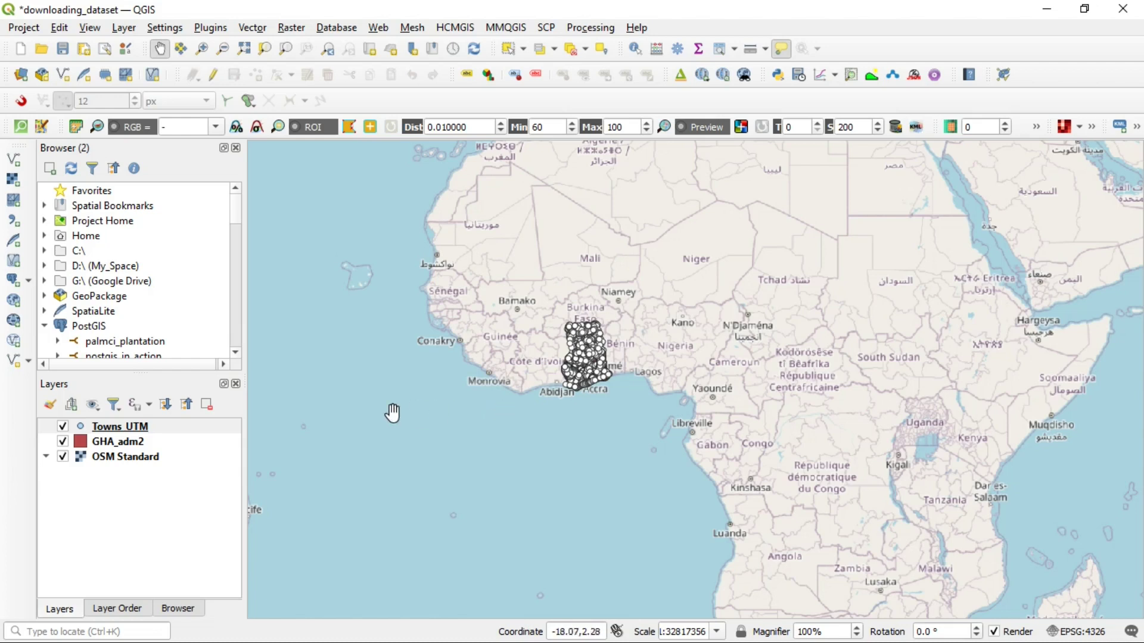
Step: Open the layer properties of Towns_UTM from its Layers panel context menu
left_click(157, 430)
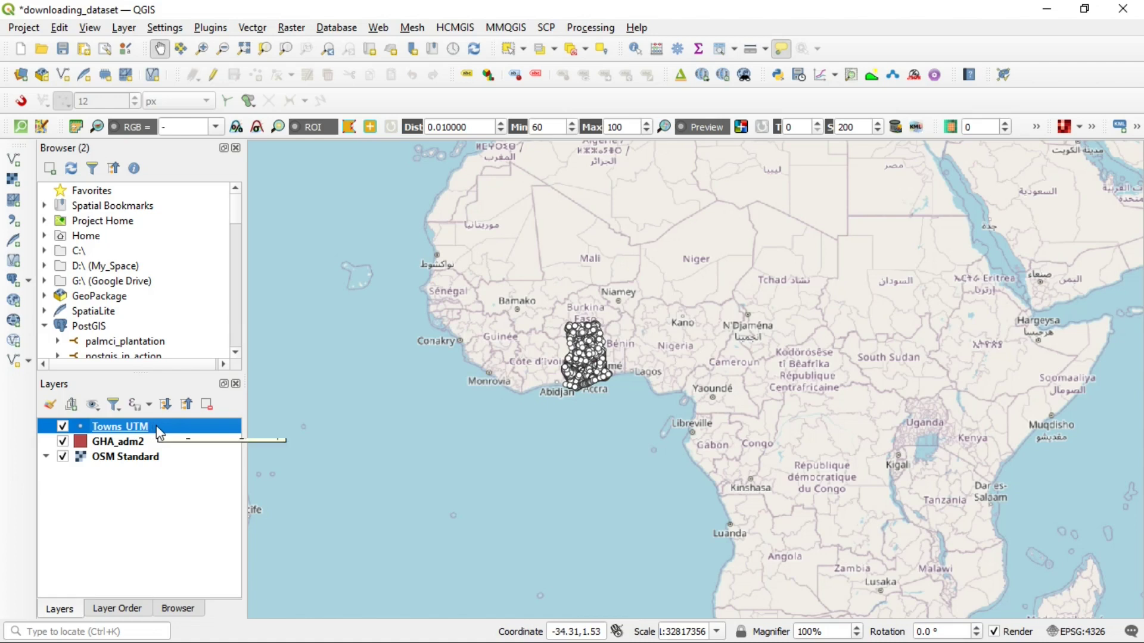
mouse_move(120, 427)
right_click(160, 430)
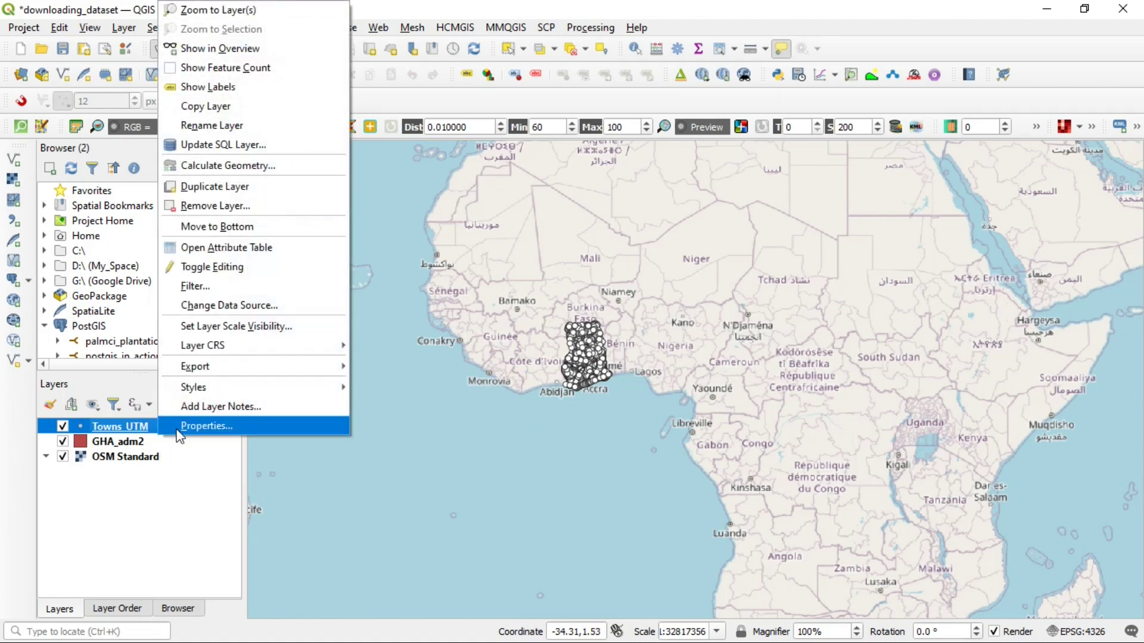
left_click(178, 431)
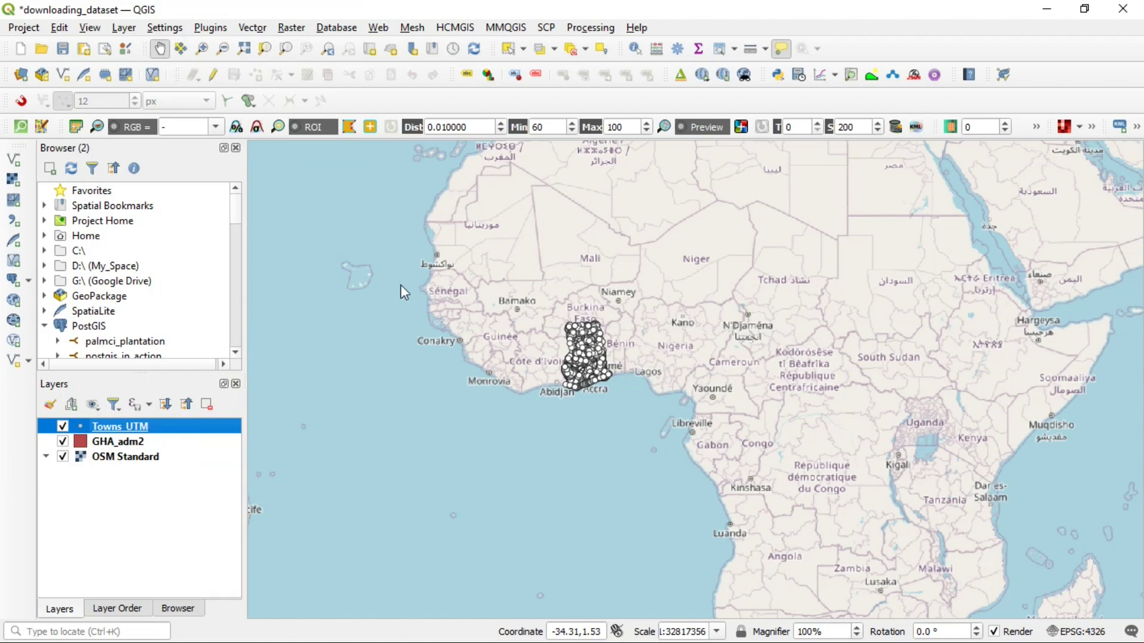
scroll(143, 205, "down", 1)
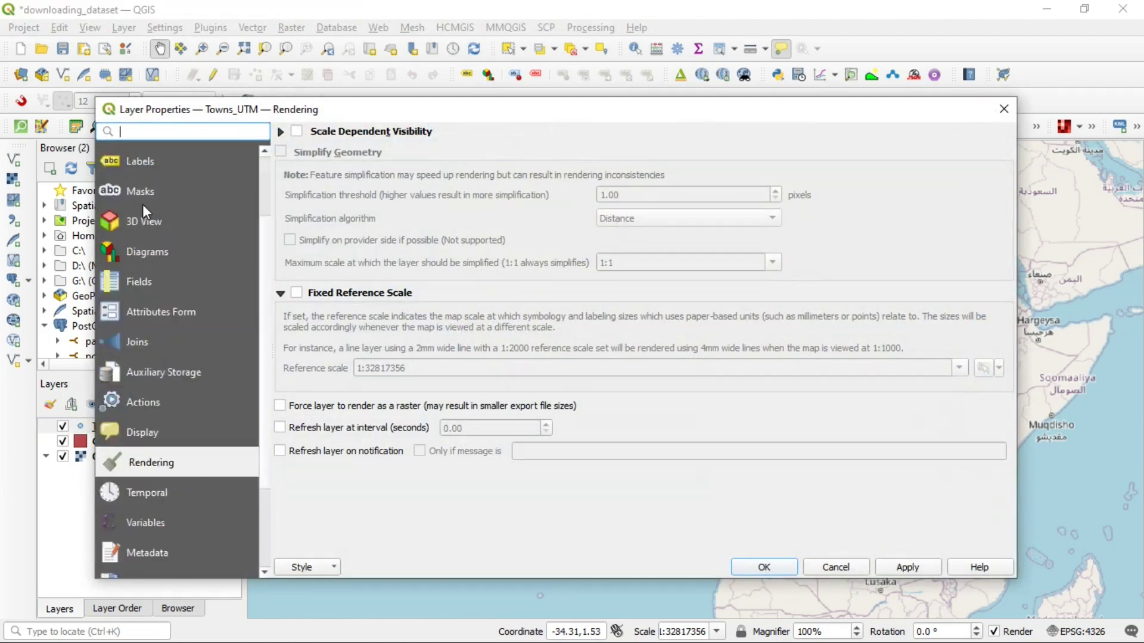
scroll(142, 295, "down", 2)
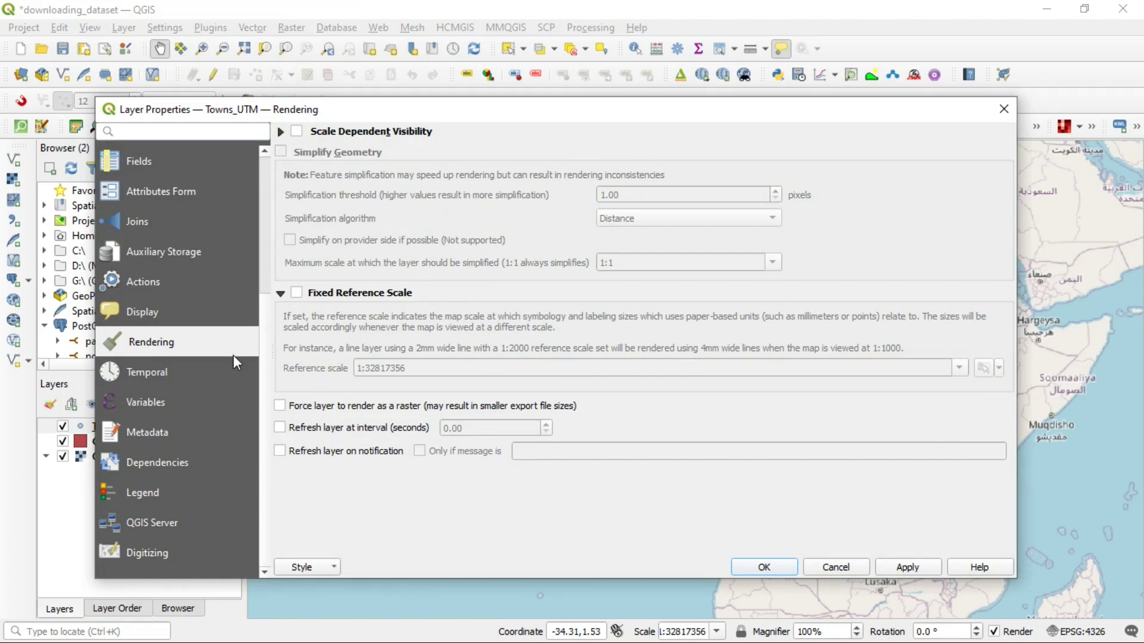
Step: Enable scale-dependent visibility for Towns_UTM and keep the 1:100000 minimum scale
left_click(295, 131)
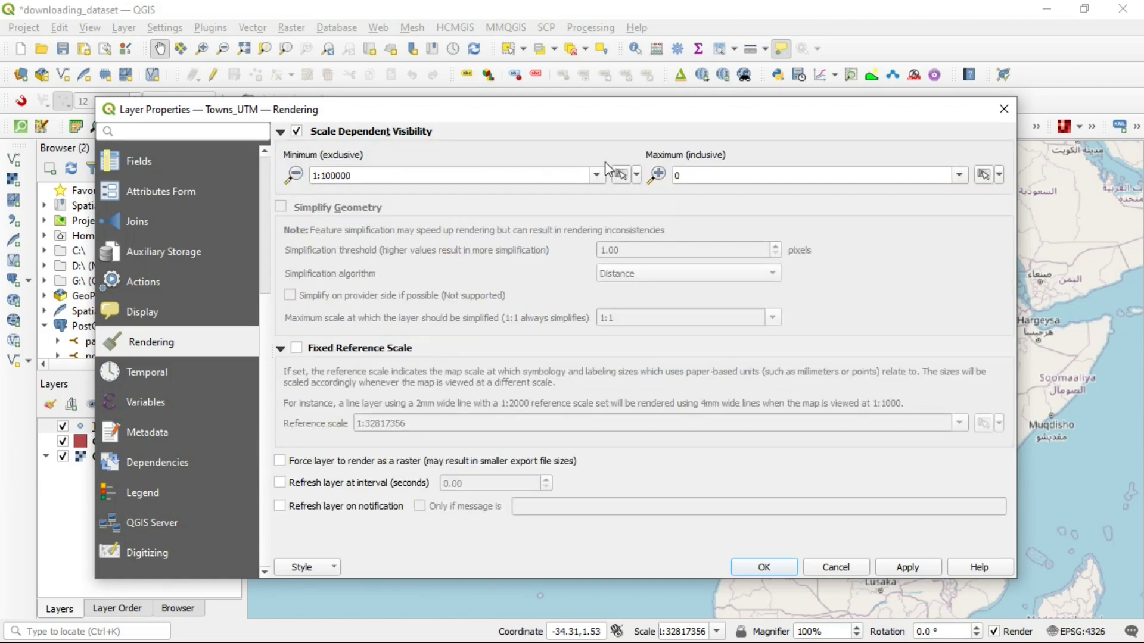
left_click(597, 177)
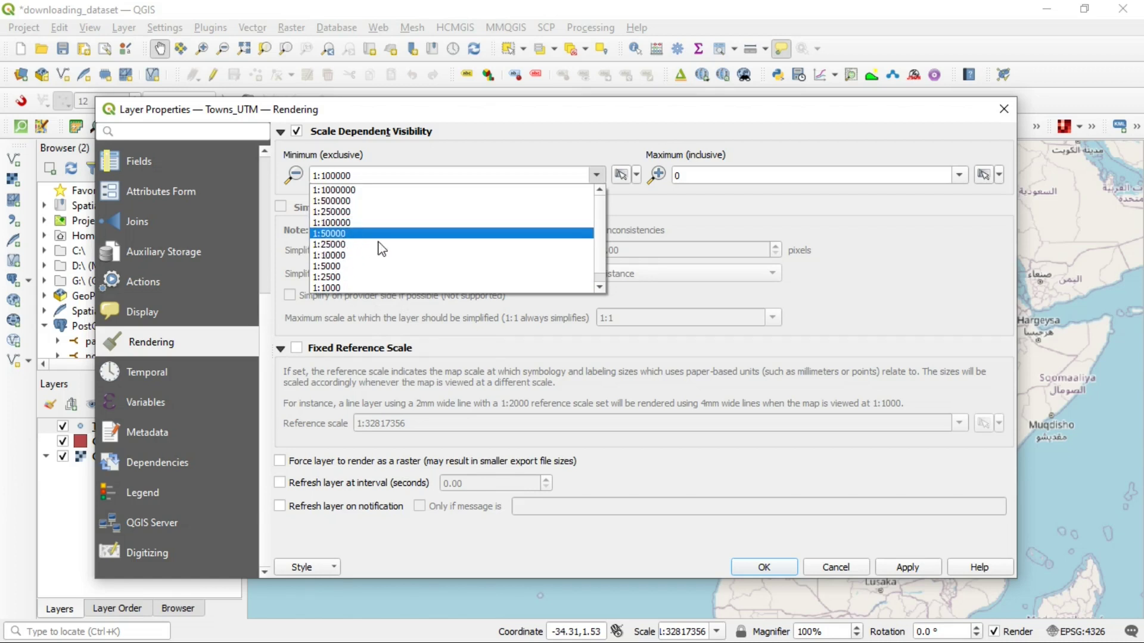
left_click(543, 128)
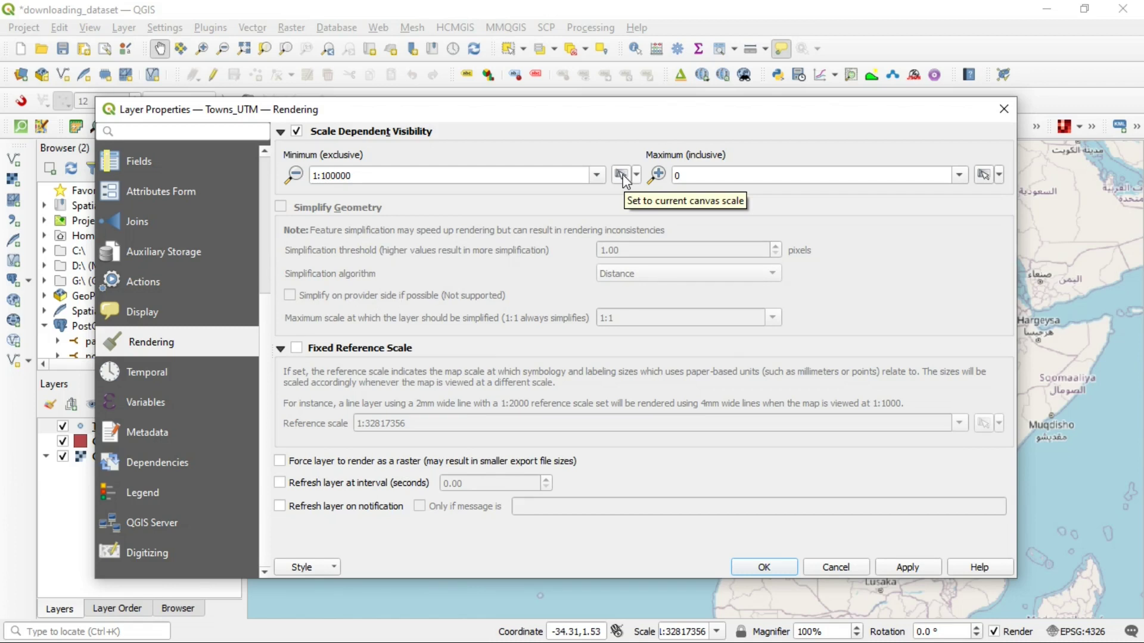
Step: Close the Towns_UTM Layer Properties dialog without applying the changes
left_click(1004, 108)
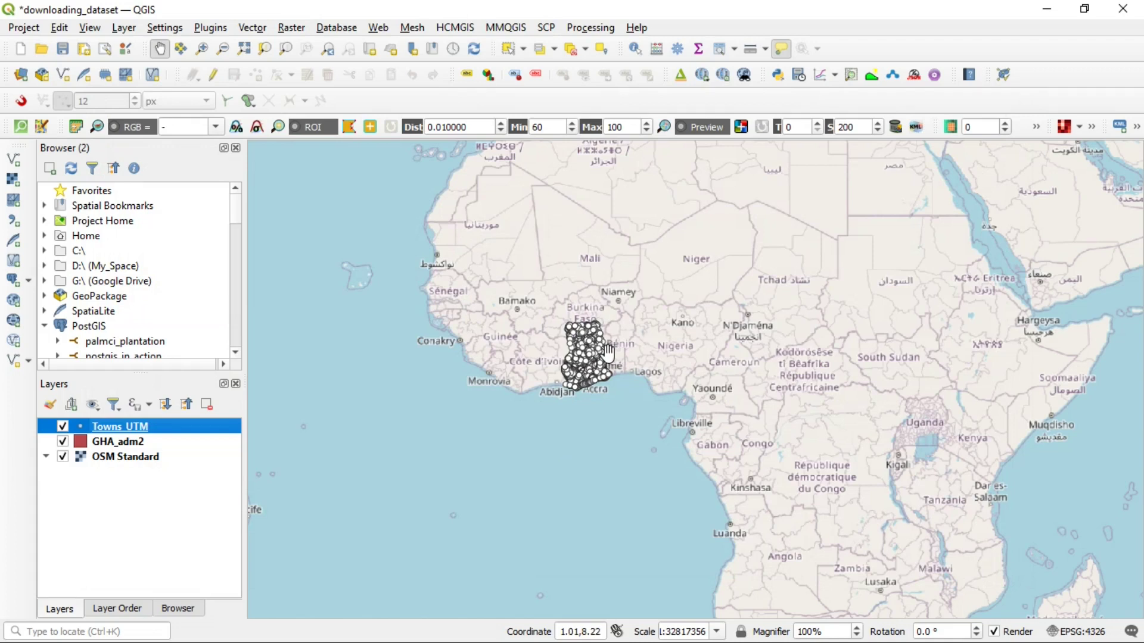
scroll(608, 354, "up", 1)
scroll(560, 350, "up", 1)
scroll(553, 375, "up", 1)
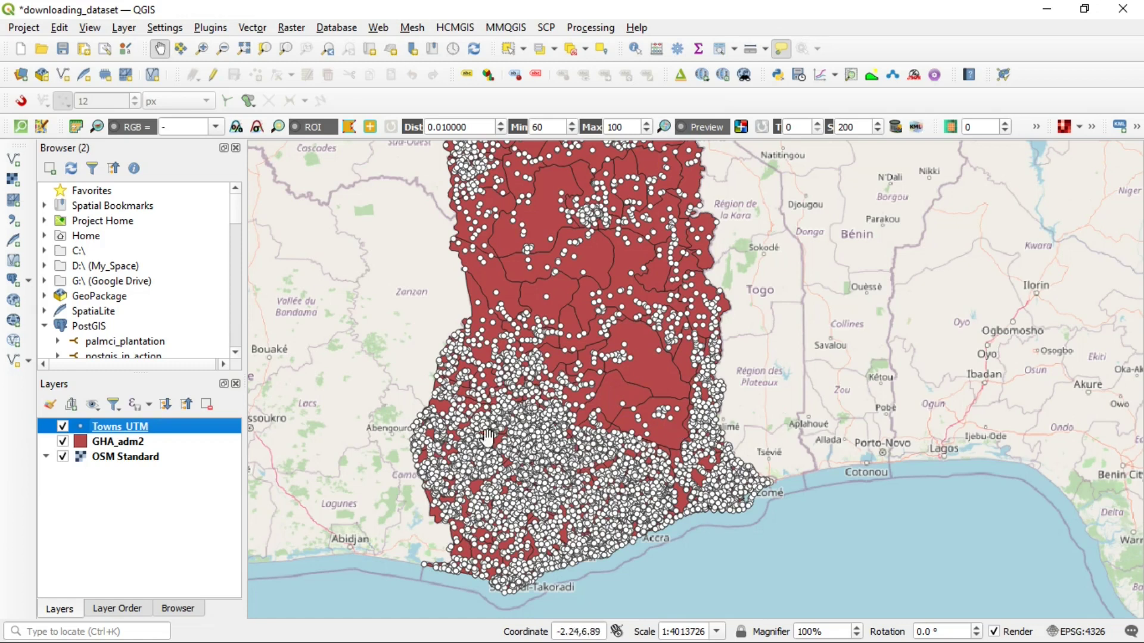
Step: Enable scale-dependent visibility for Towns_UTM with a minimum scale of 1:4013726
right_click(117, 428)
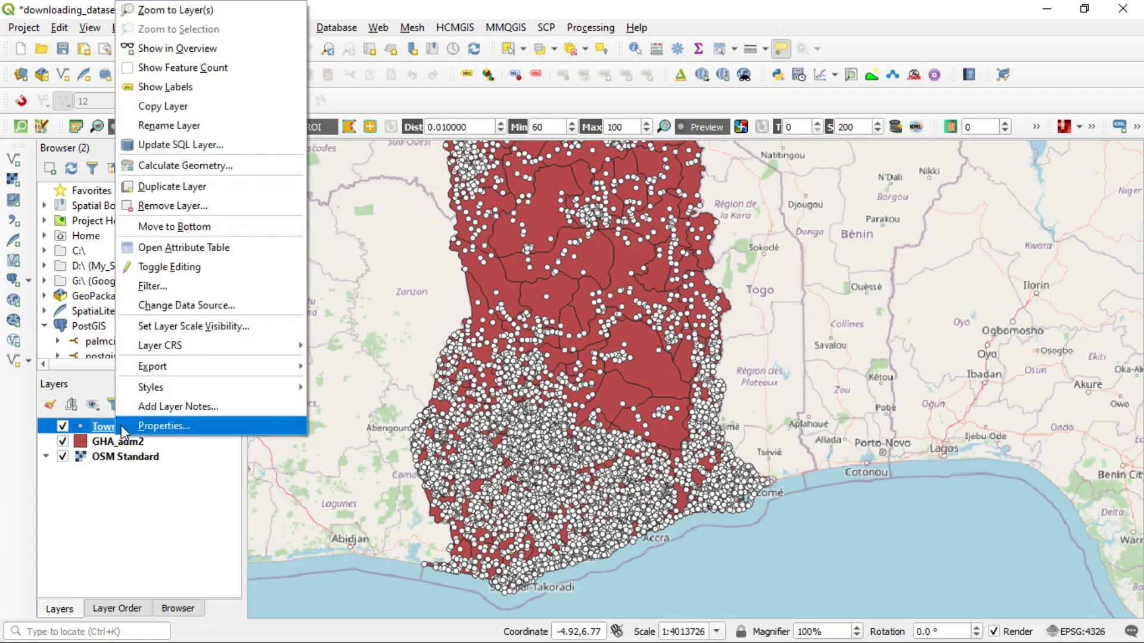
left_click(152, 425)
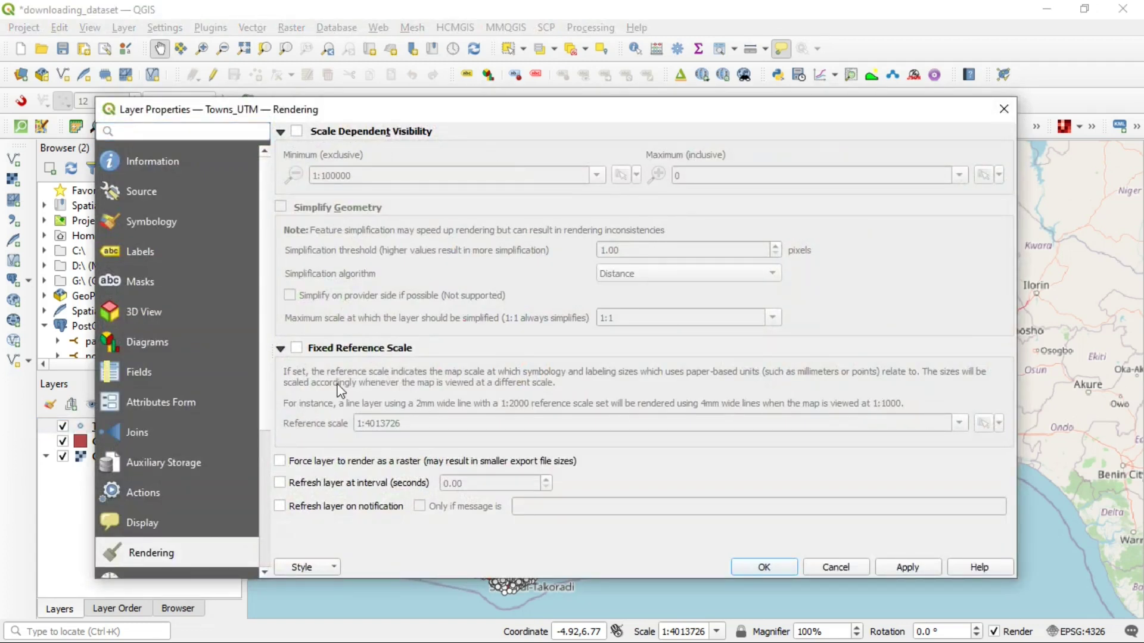
left_click(297, 134)
left_click(620, 175)
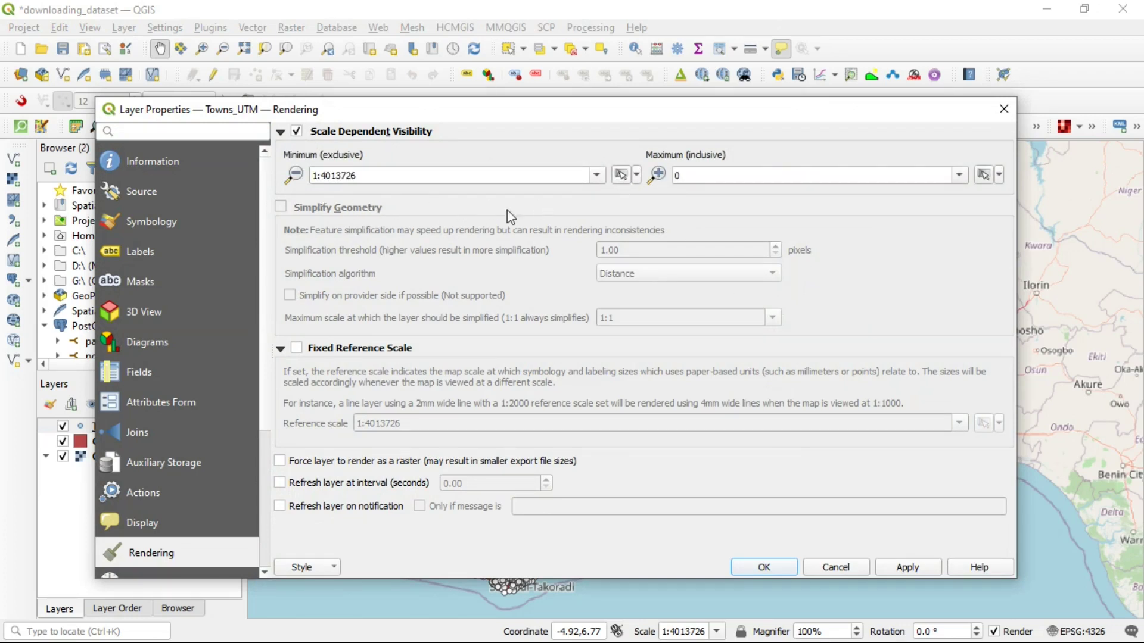
Step: Apply the scale limits and recentre the map on Ghana at about 1:7,900,000
left_click(764, 569)
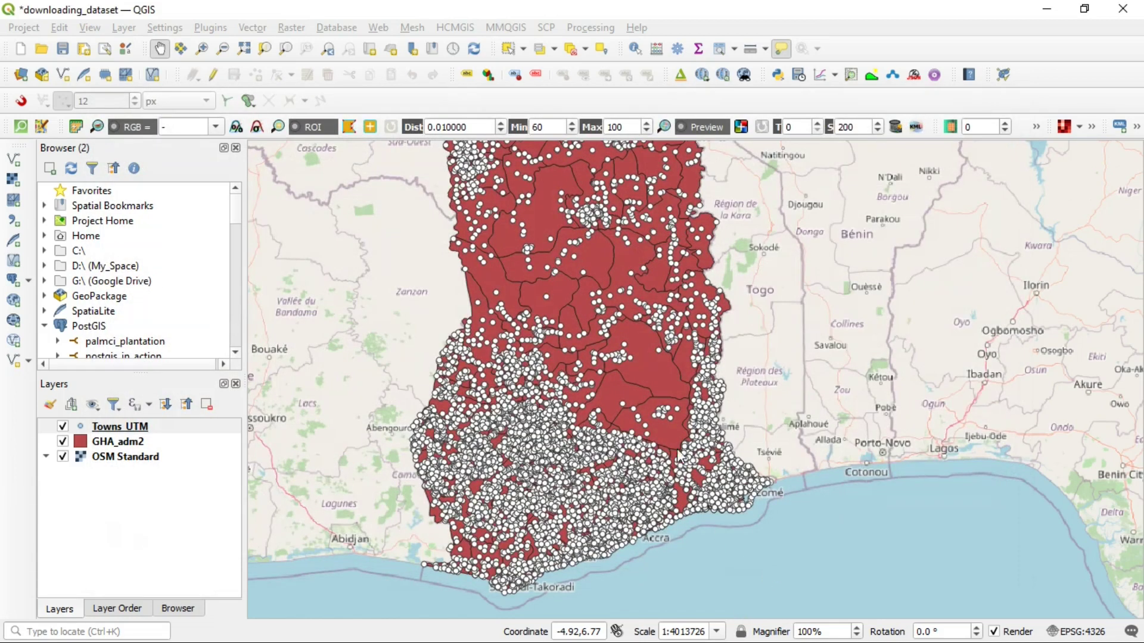
scroll(676, 427, "down", 1)
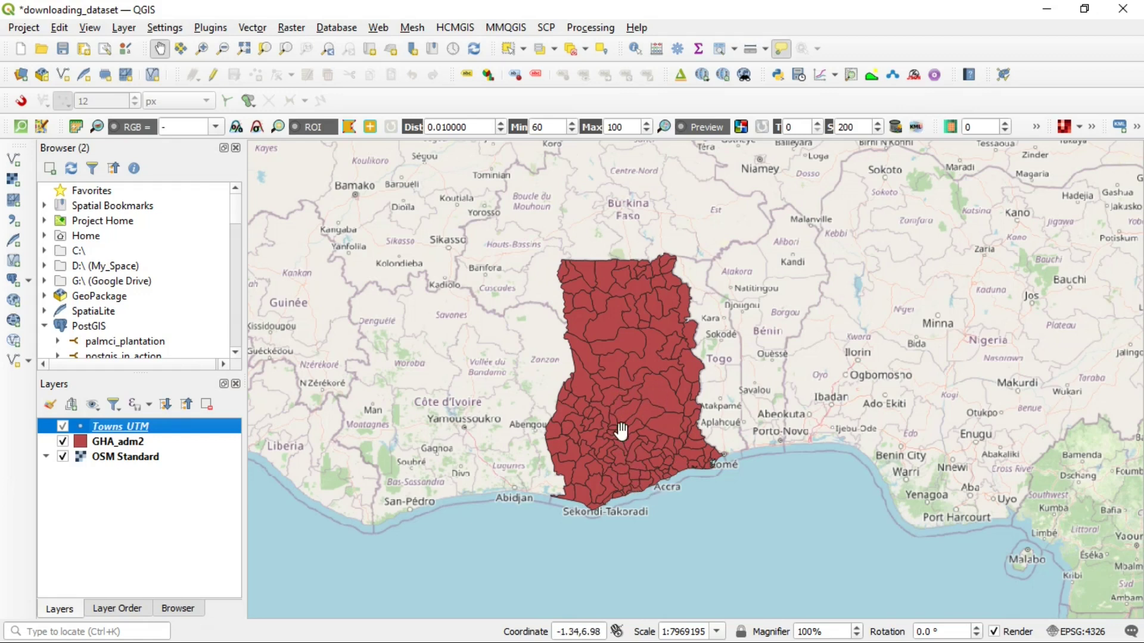
scroll(662, 438, "up", 1)
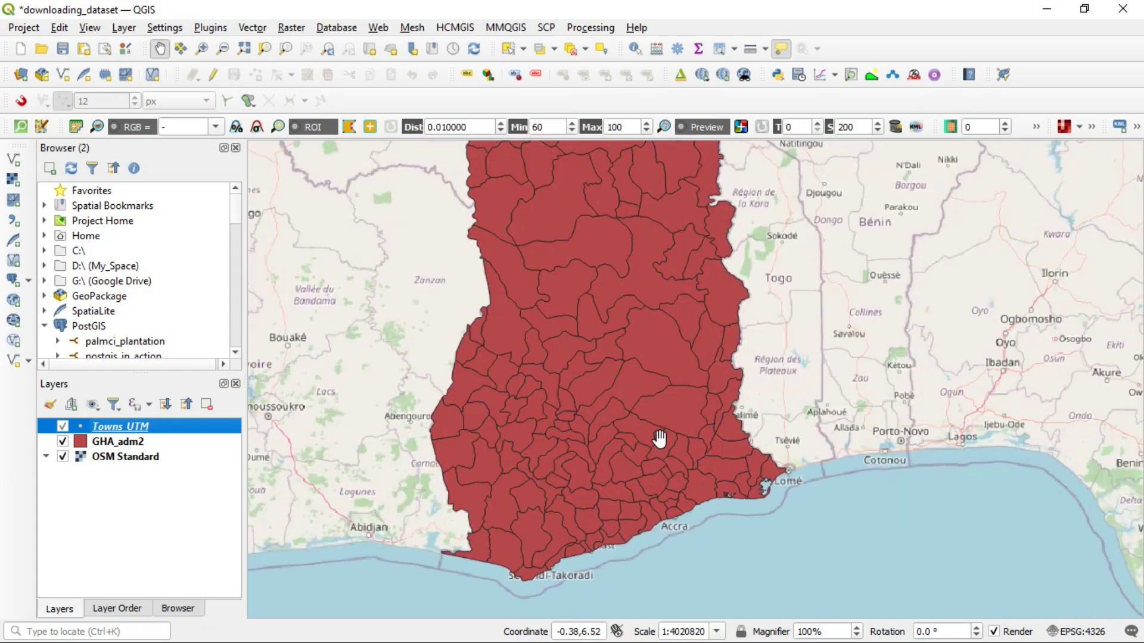
scroll(659, 438, "up", 1)
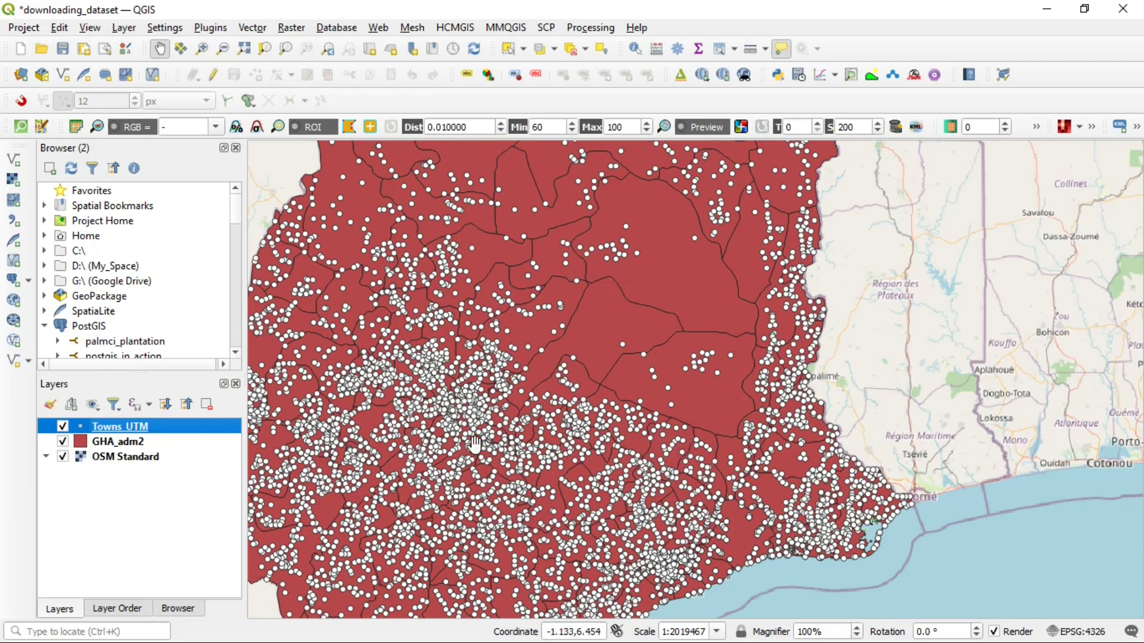
scroll(454, 461, "down", 2)
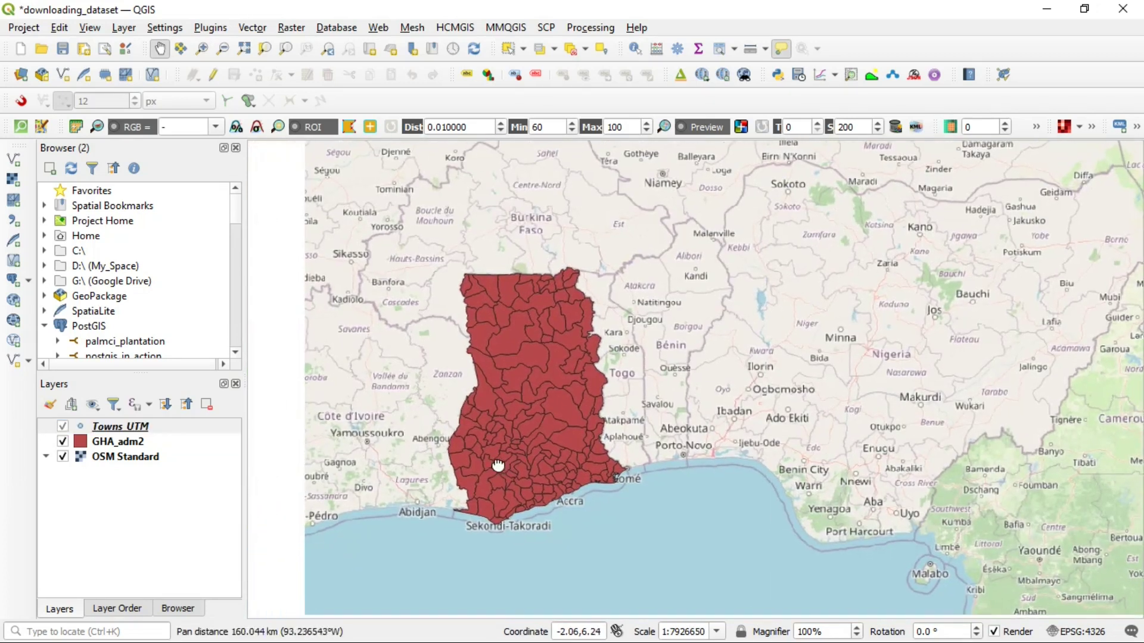
left_click_drag(444, 458, 501, 454)
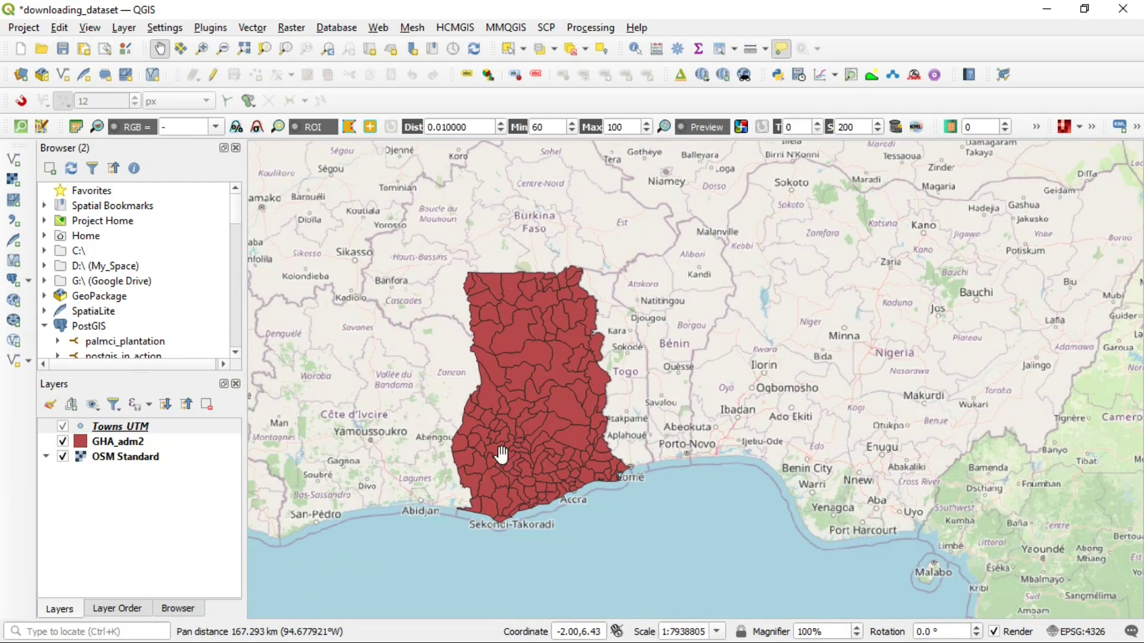